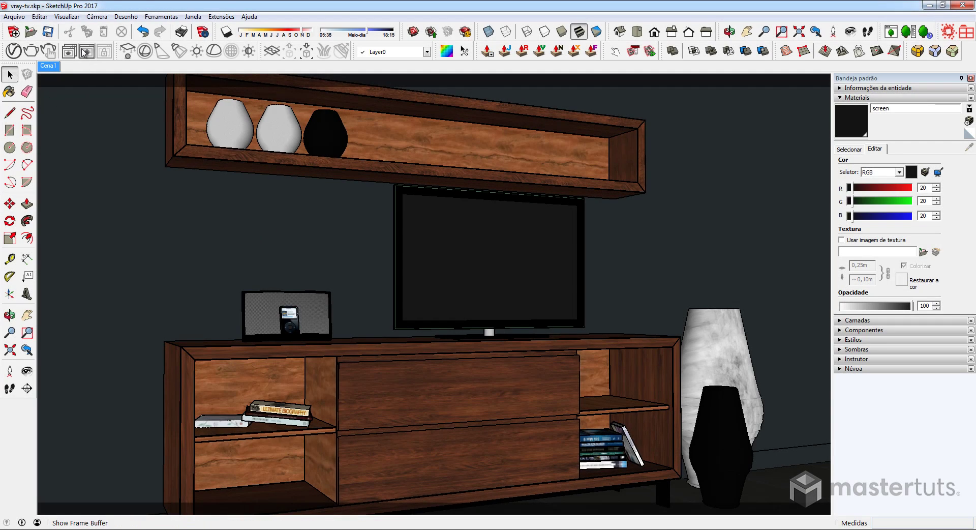
# - Render a quick preview of the TV scene, then bring up the V-Ray material editor
pyautogui.click(87, 52)
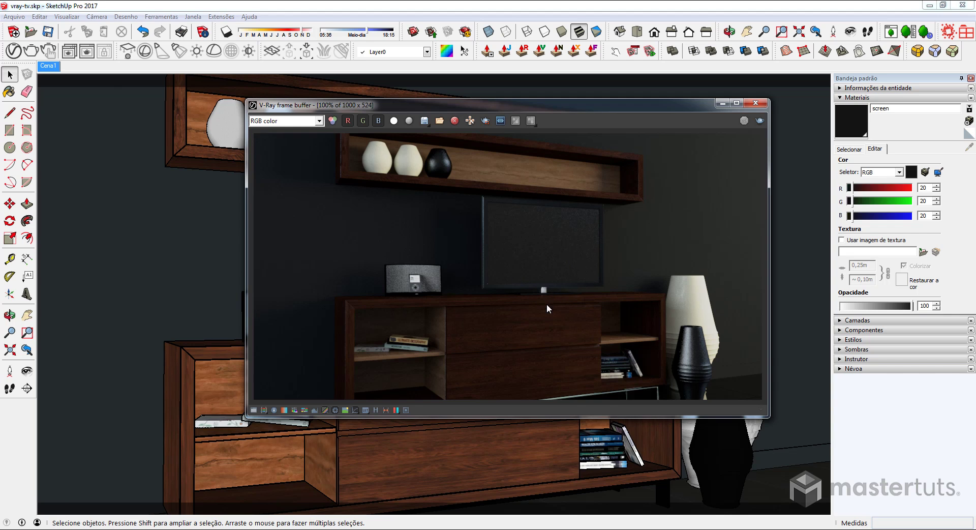
pyautogui.click(756, 103)
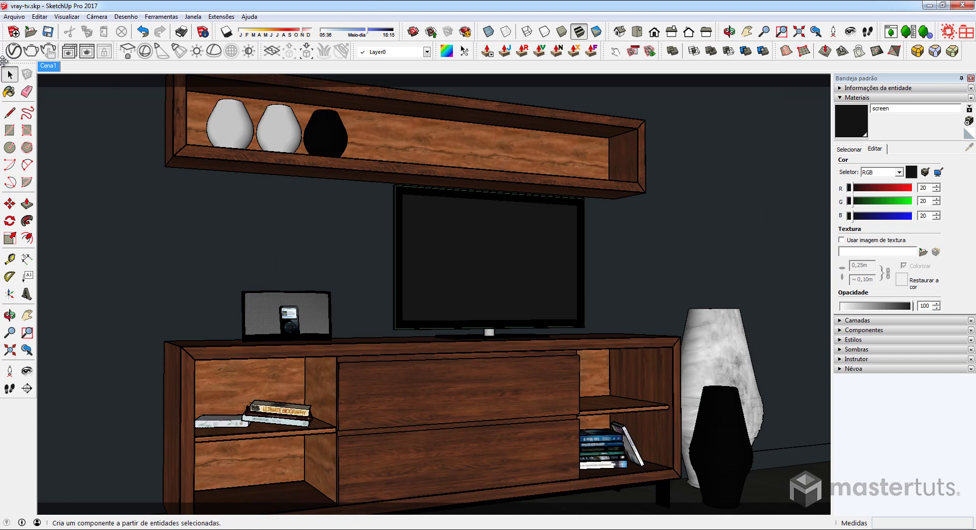
pyautogui.click(14, 52)
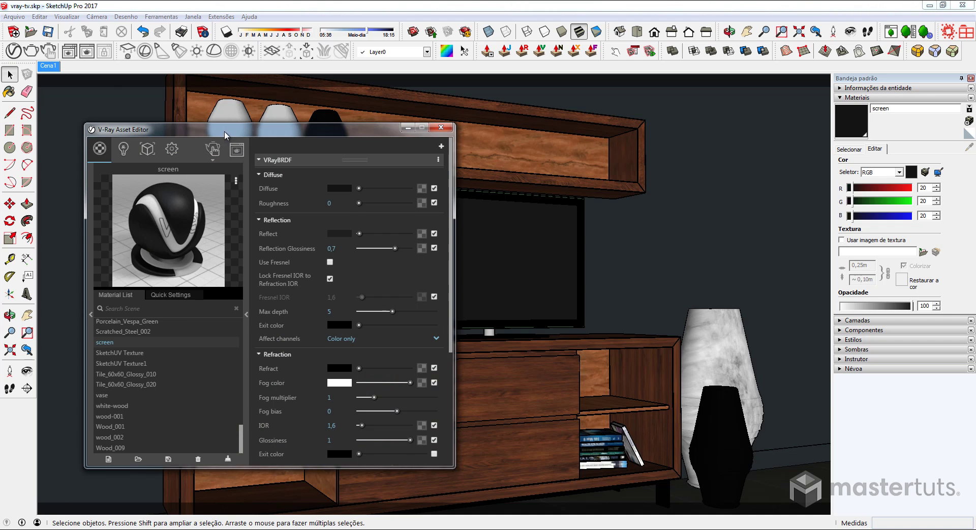
pyautogui.moveTo(226, 134); pyautogui.dragTo(272, 116)
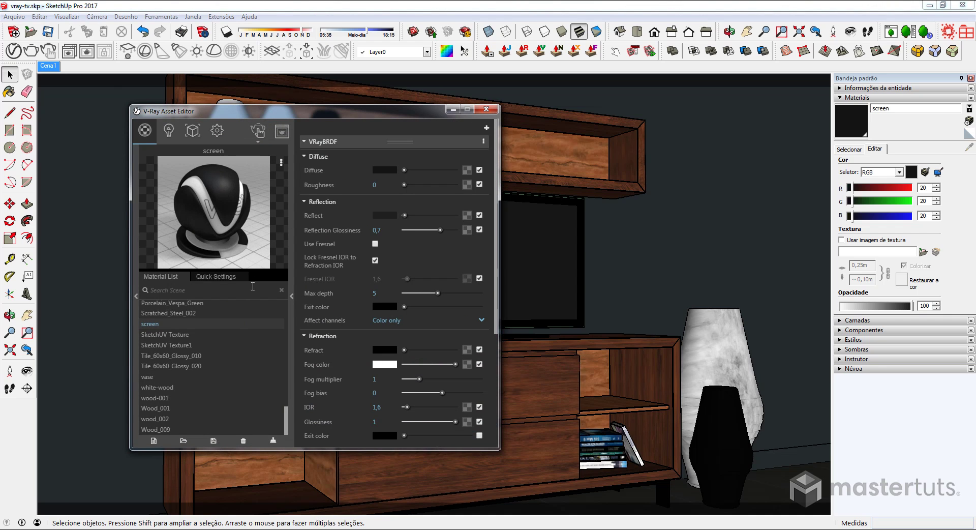
# - Set the screen material's Diffuse to a logan-old-man.jpg Bitmap and enable Show In Viewport
pyautogui.click(467, 170)
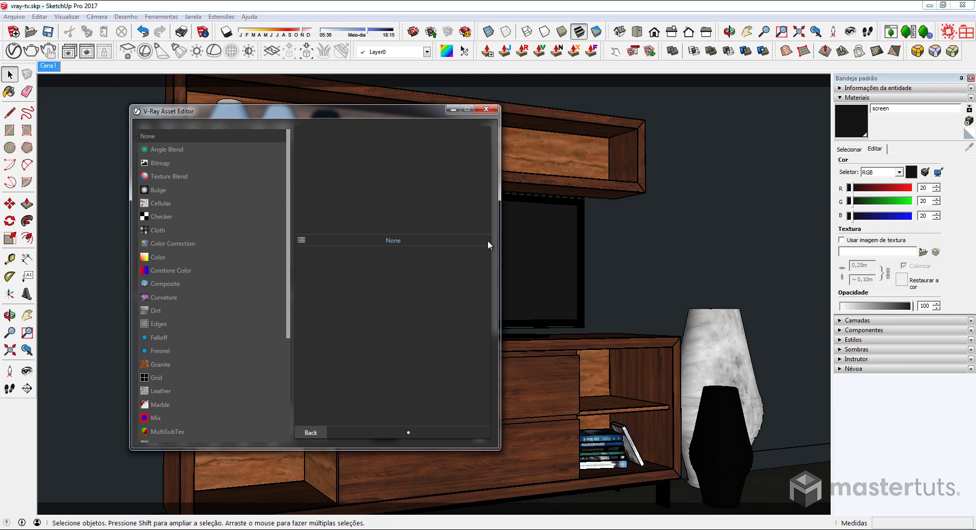
pyautogui.click(162, 163)
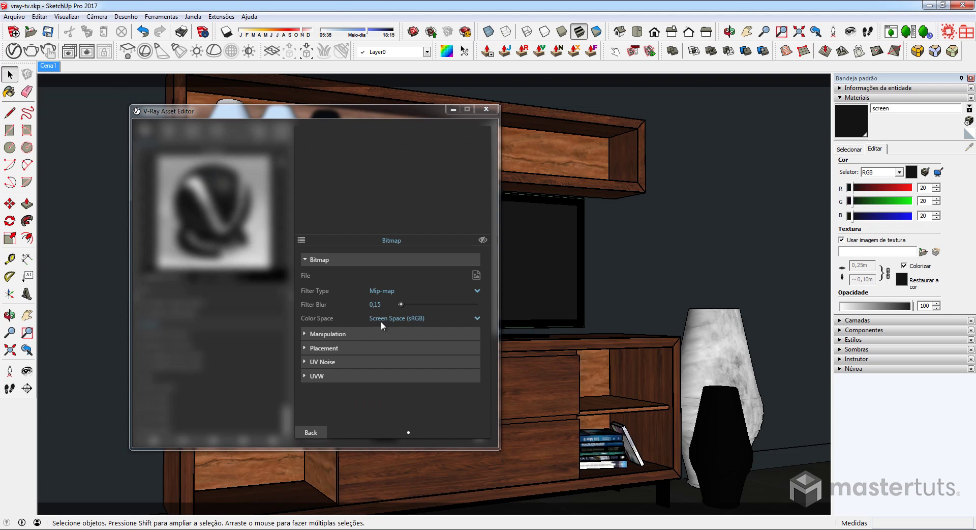
pyautogui.click(488, 223)
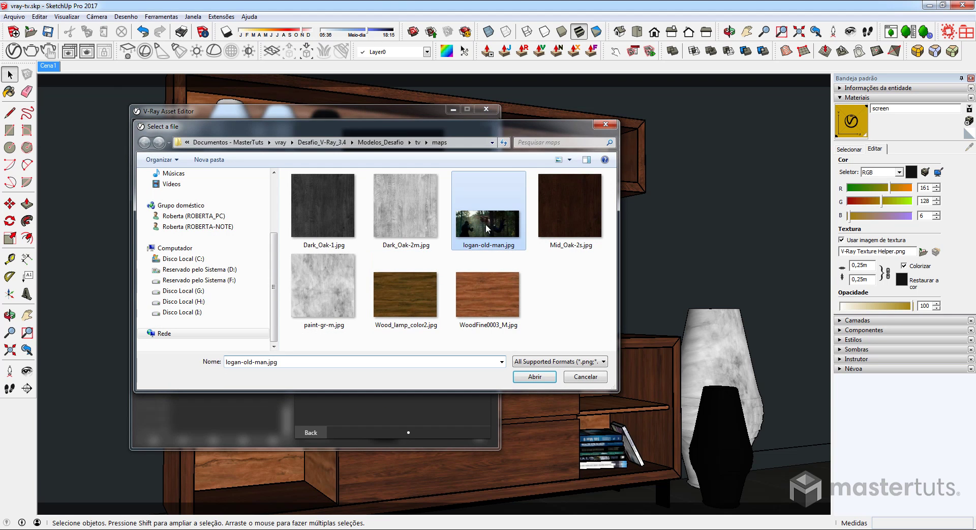
pyautogui.doubleClick(513, 208)
pyautogui.click(311, 433)
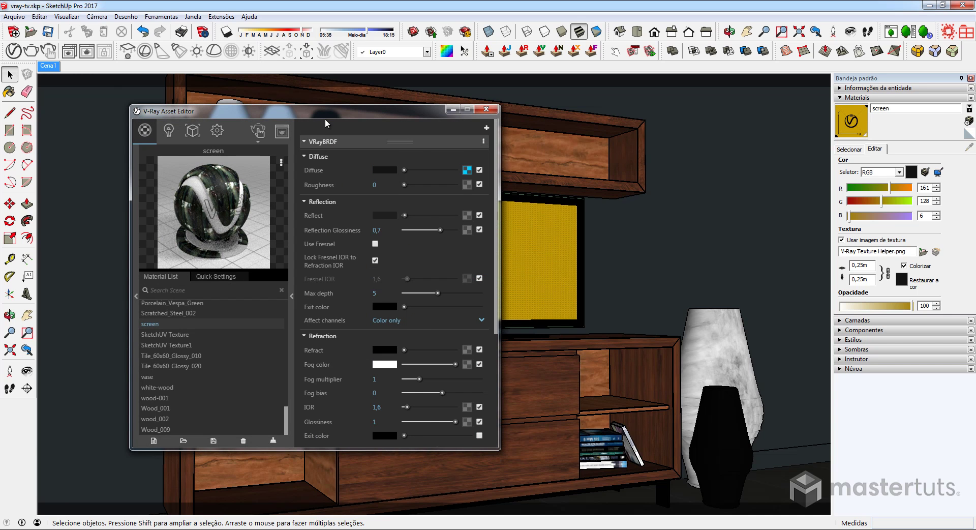
pyautogui.moveTo(332, 117); pyautogui.dragTo(204, 113)
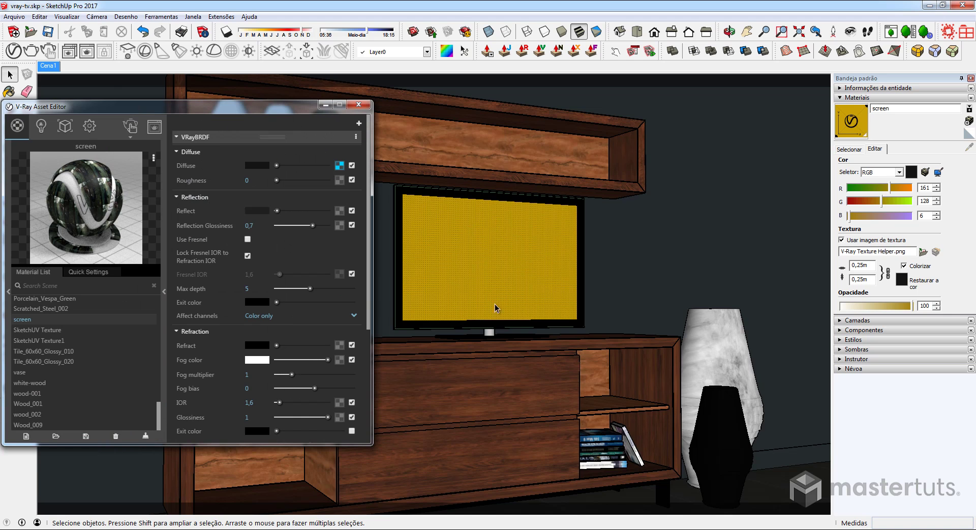
pyautogui.click(339, 165)
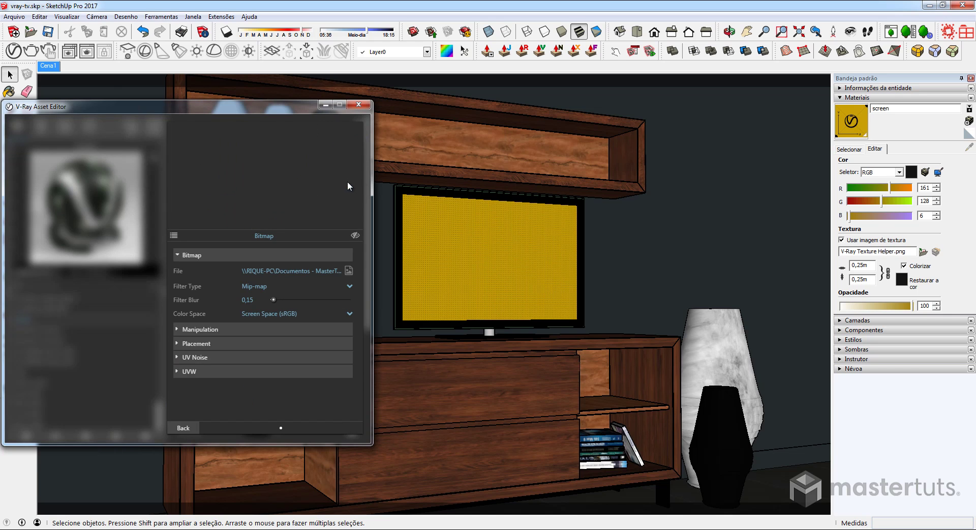
pyautogui.click(356, 236)
# - Close the material editor and turn the view to face the TV head-on
pyautogui.click(359, 104)
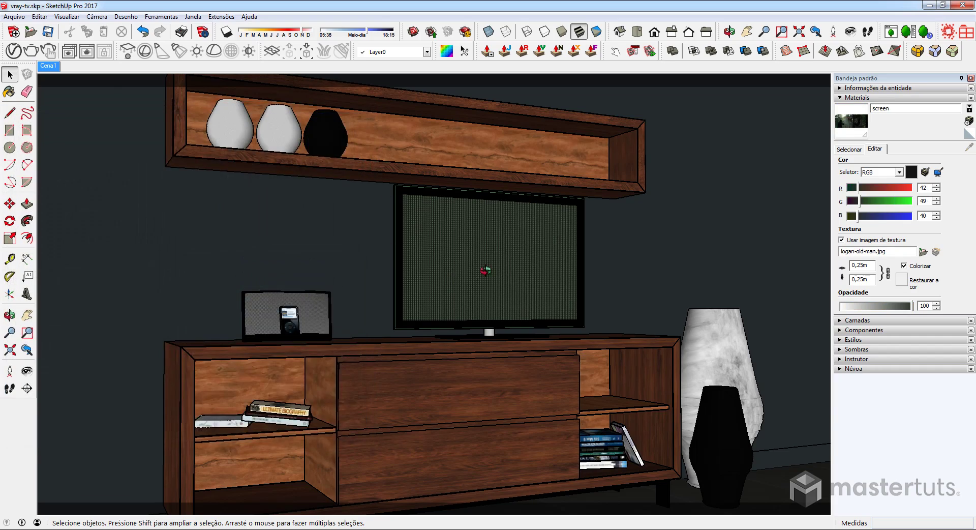
pyautogui.moveTo(356, 257); pyautogui.dragTo(372, 259, button='middle')
pyautogui.scroll(2, 490, 257)
pyautogui.scroll(3, 490, 256)
pyautogui.scroll(3, 491, 257)
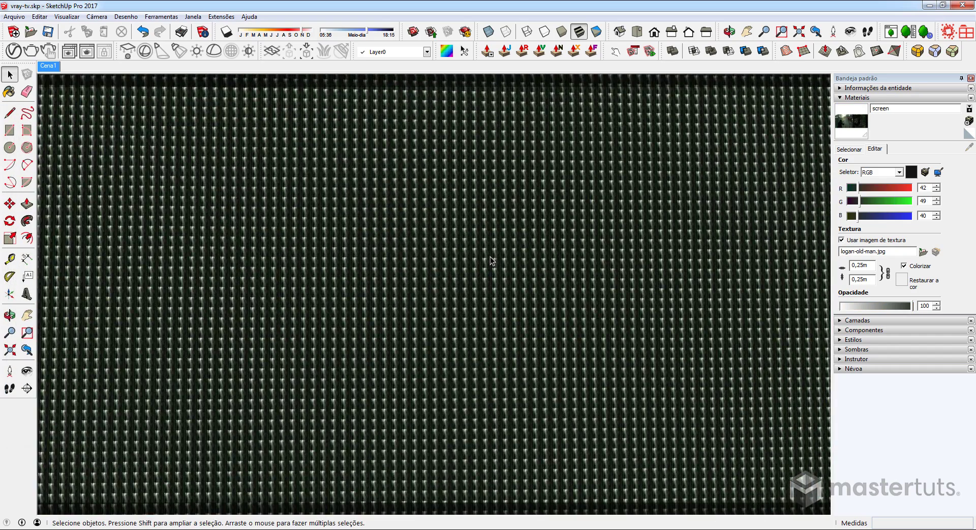
pyautogui.scroll(2, 491, 257)
pyautogui.scroll(-2, 491, 270)
pyautogui.scroll(-3, 490, 270)
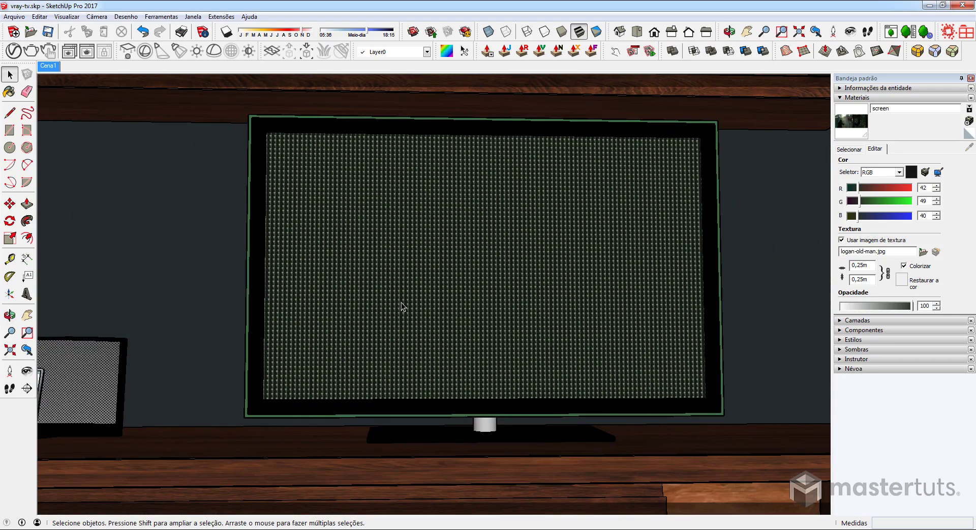
pyautogui.moveTo(401, 302); pyautogui.dragTo(539, 255, button='middle')
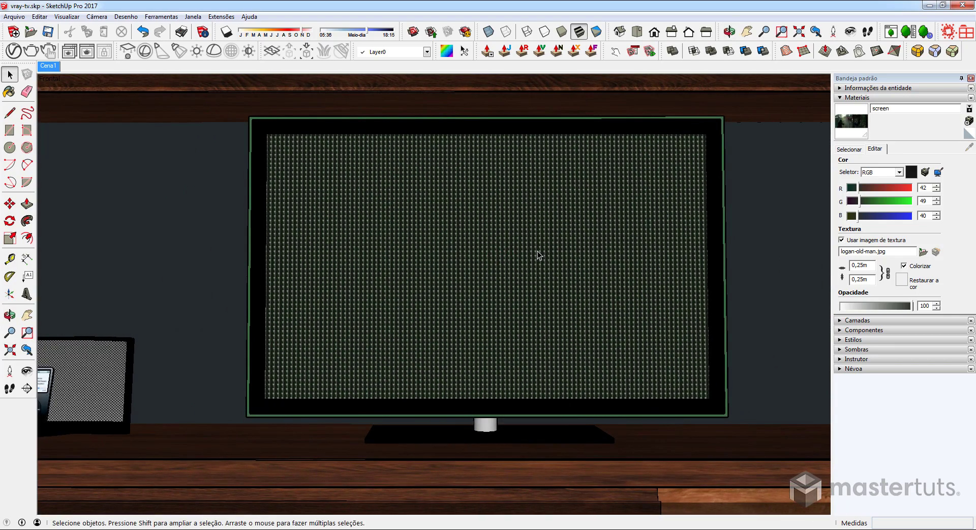
# - Enter the nested TV groups and apply Planar Map (View) to the screen face
pyautogui.doubleClick(478, 253)
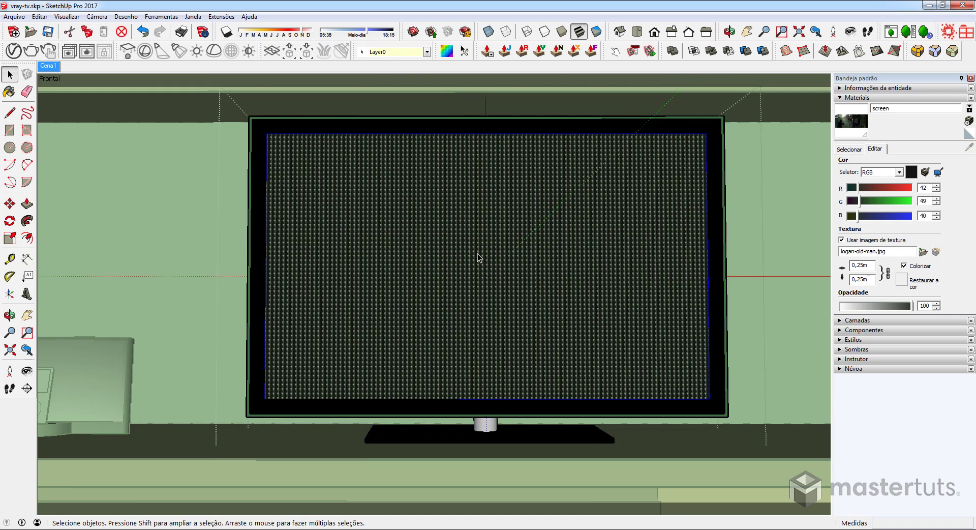
pyautogui.doubleClick(478, 253)
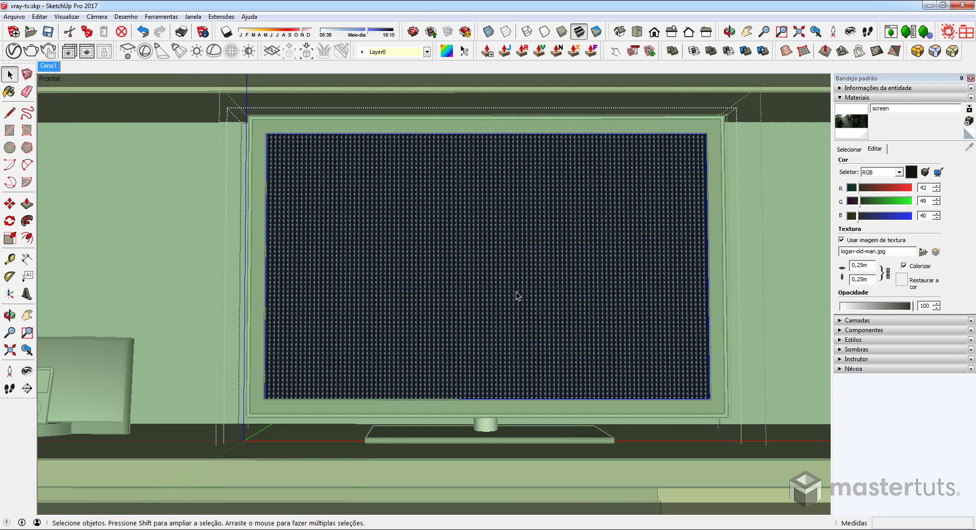
pyautogui.click(446, 51)
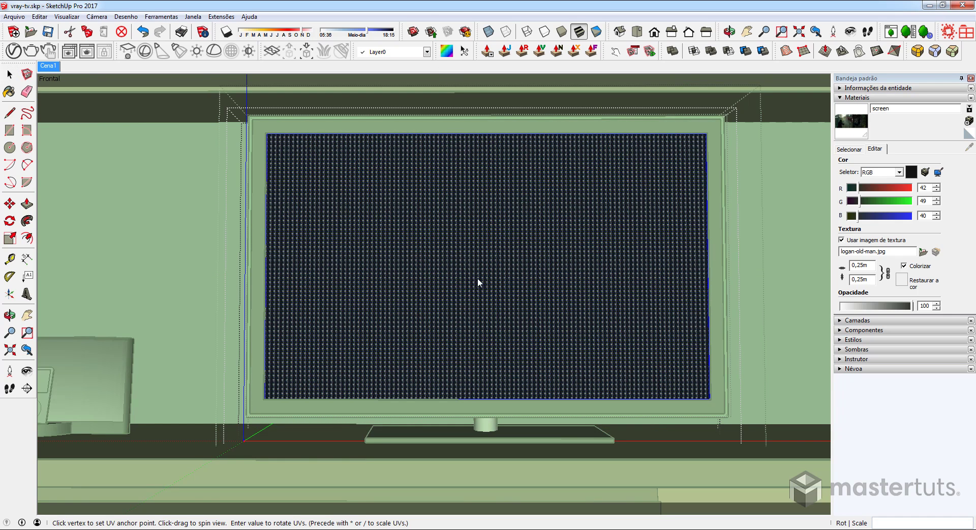
pyautogui.rightClick(490, 262)
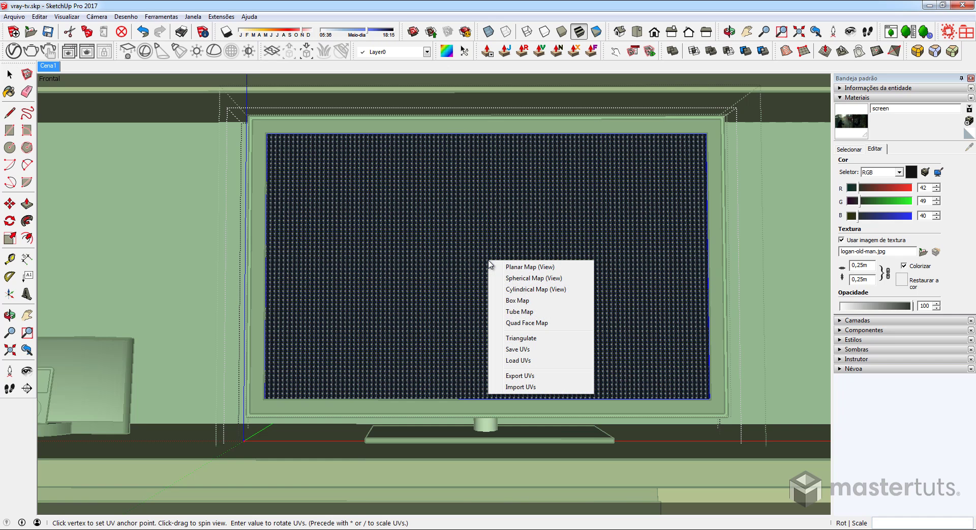
pyautogui.click(522, 268)
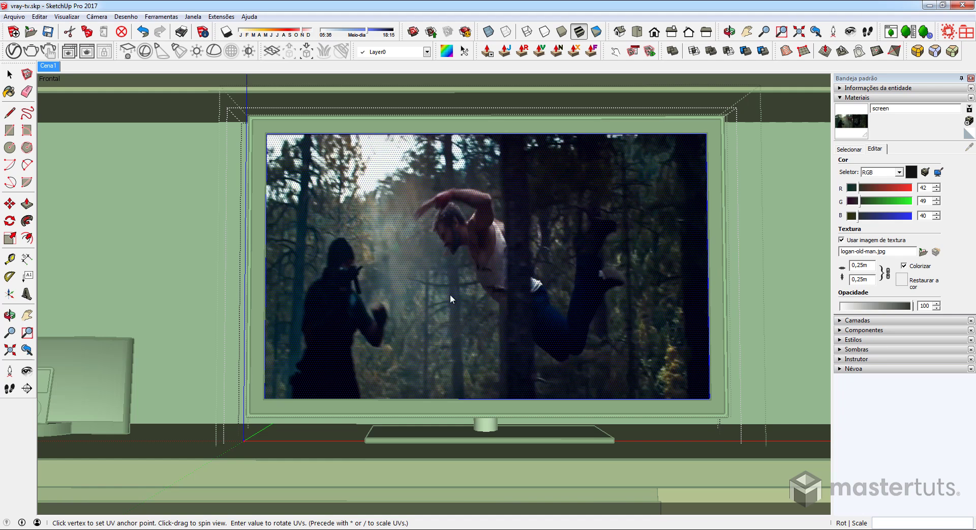
# - Convert the screen face inside the TV component into a V-Ray mesh light, then exit editing
pyautogui.press('Return')
pyautogui.moveTo(502, 270); pyautogui.dragTo(678, 279, button='middle')
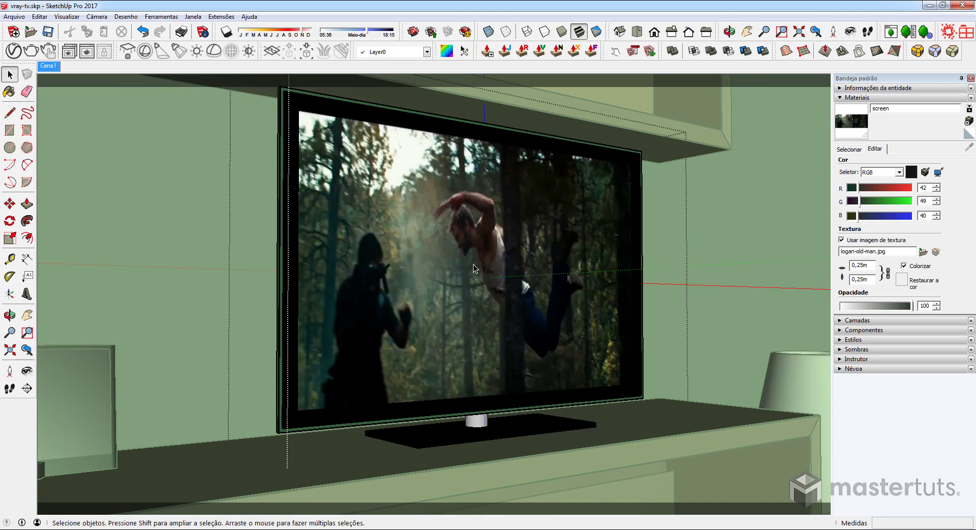
pyautogui.keyDown('shift'); pyautogui.moveTo(474, 264); pyautogui.dragTo(445, 279, button='middle'); pyautogui.keyUp('shift')
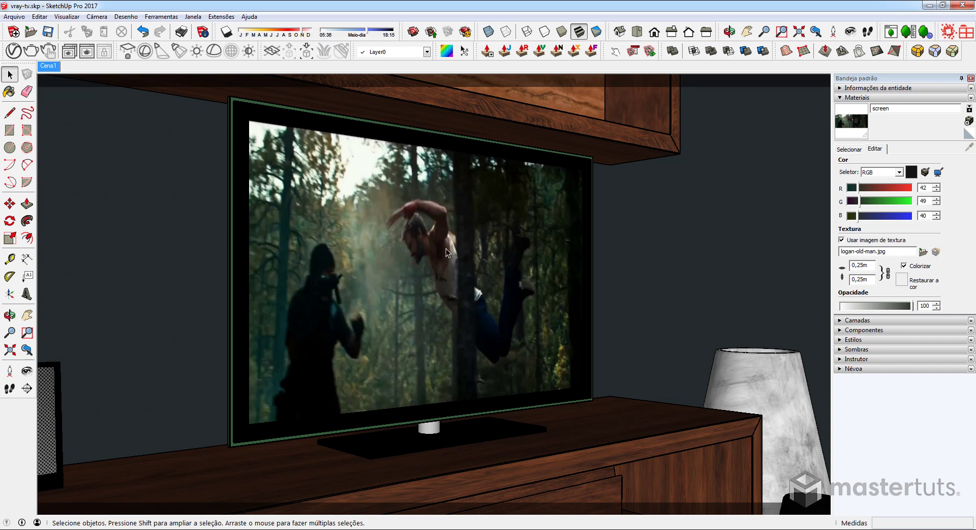
pyautogui.doubleClick(419, 289)
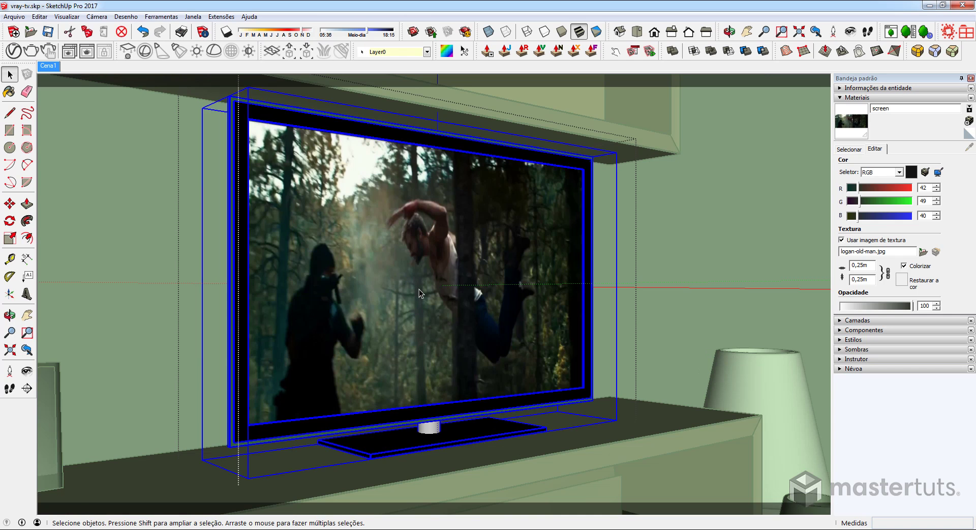
pyautogui.doubleClick(419, 289)
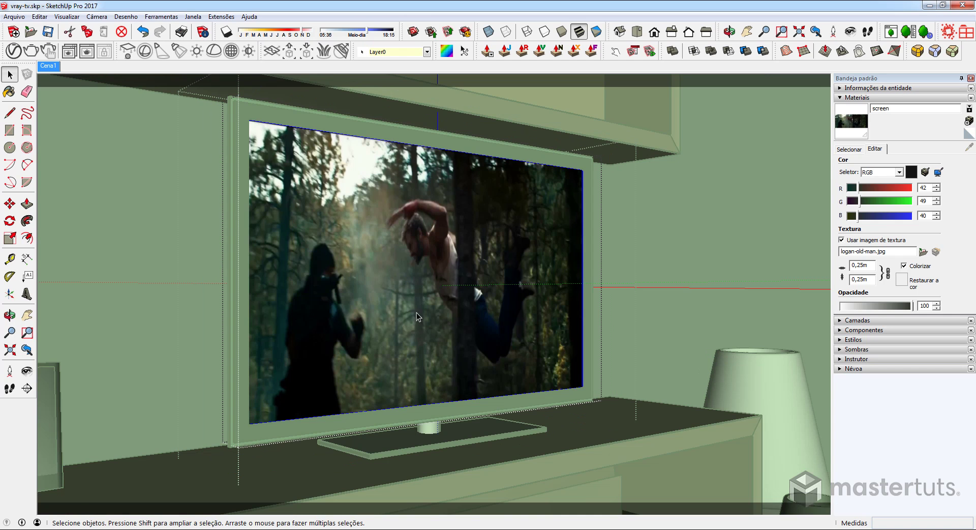
pyautogui.click(232, 52)
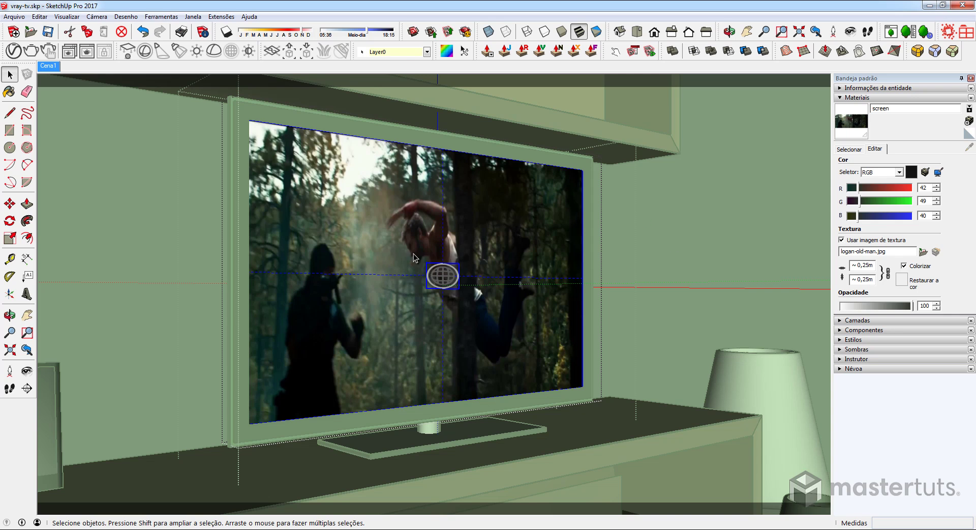
pyautogui.press('Escape')
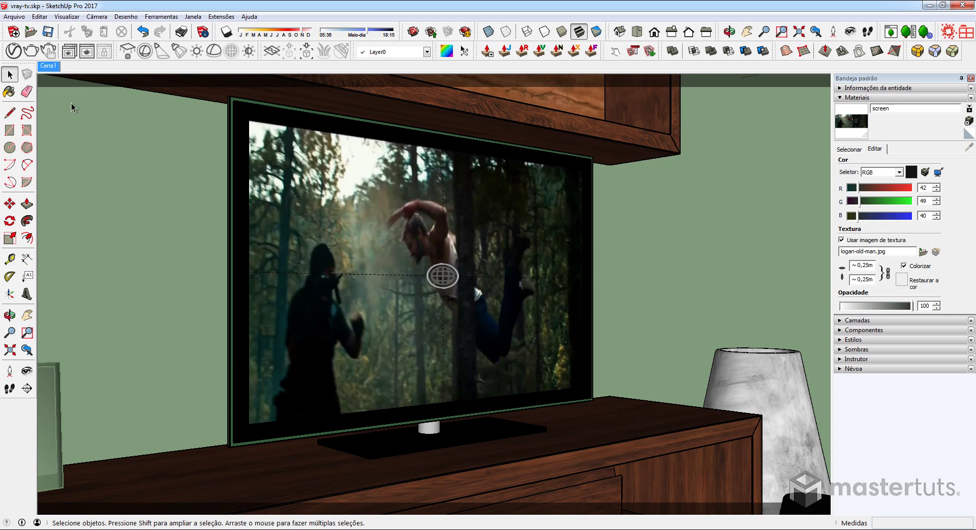
# - Start a V-Ray interactive render and move the frame buffer window to the right
pyautogui.click(50, 53)
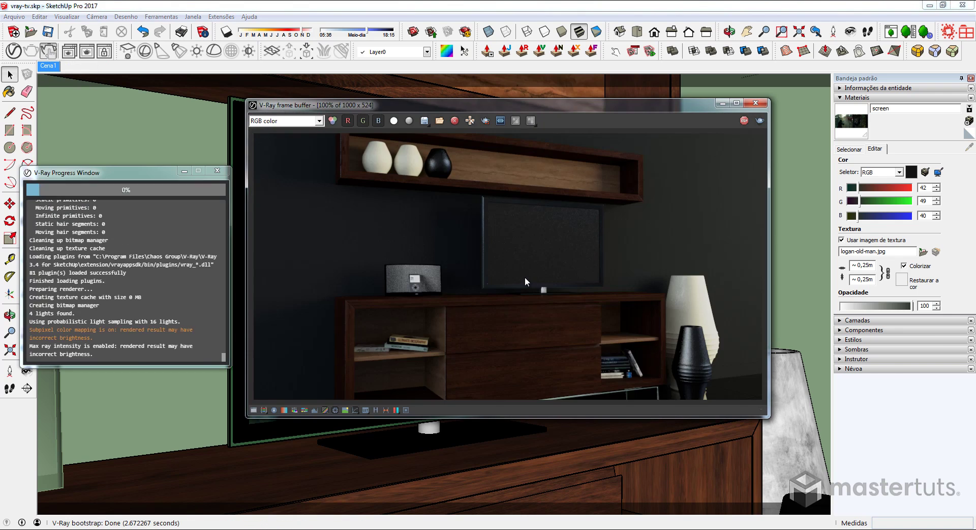
pyautogui.moveTo(470, 100); pyautogui.dragTo(588, 111)
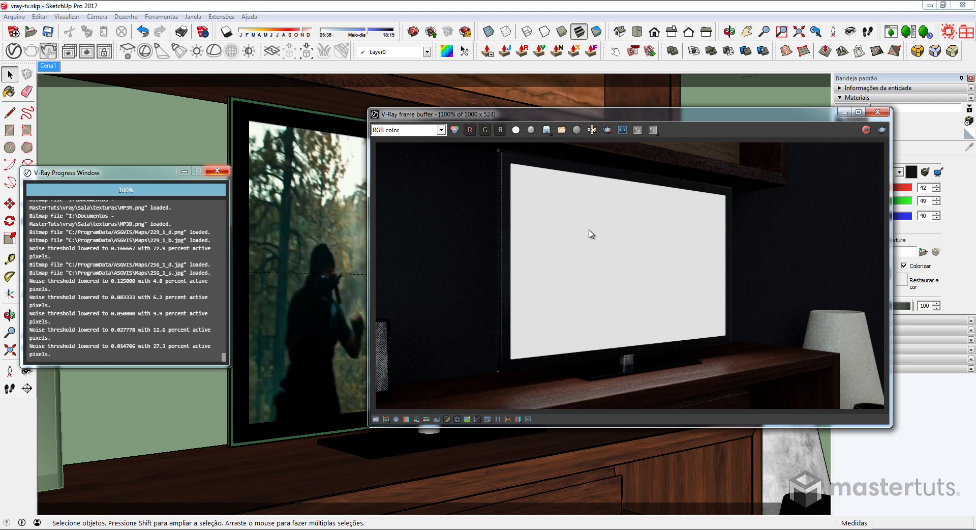
# - Copy the screen material's diffuse movie-still texture, then view the scene lights list
pyautogui.click(14, 51)
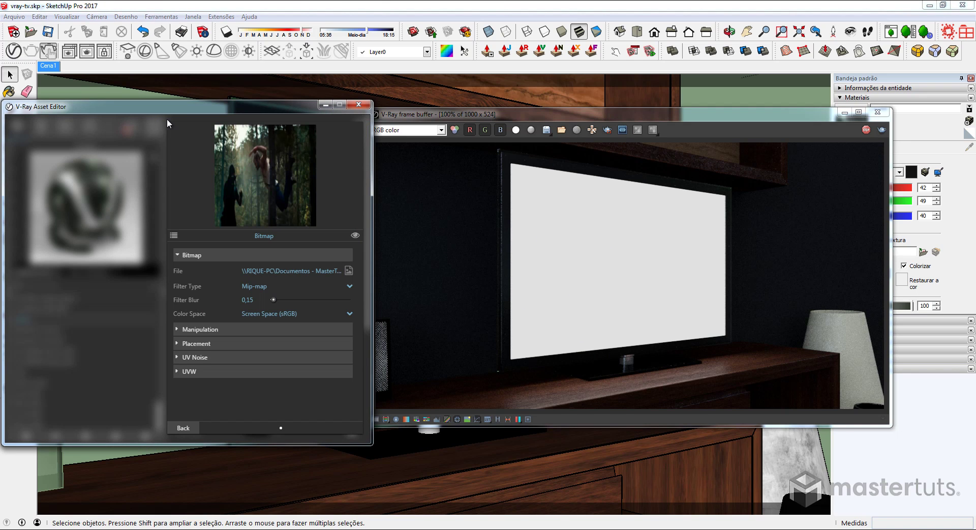
pyautogui.click(183, 429)
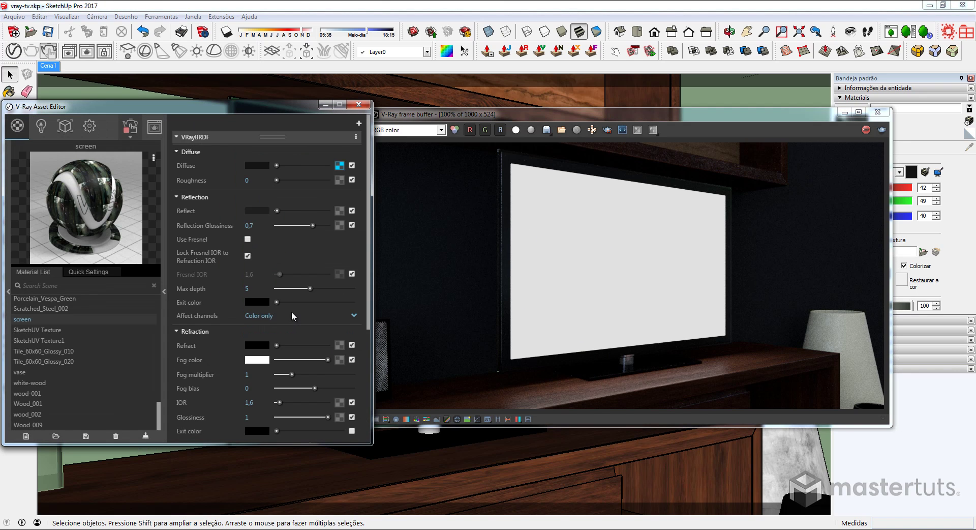
pyautogui.rightClick(339, 165)
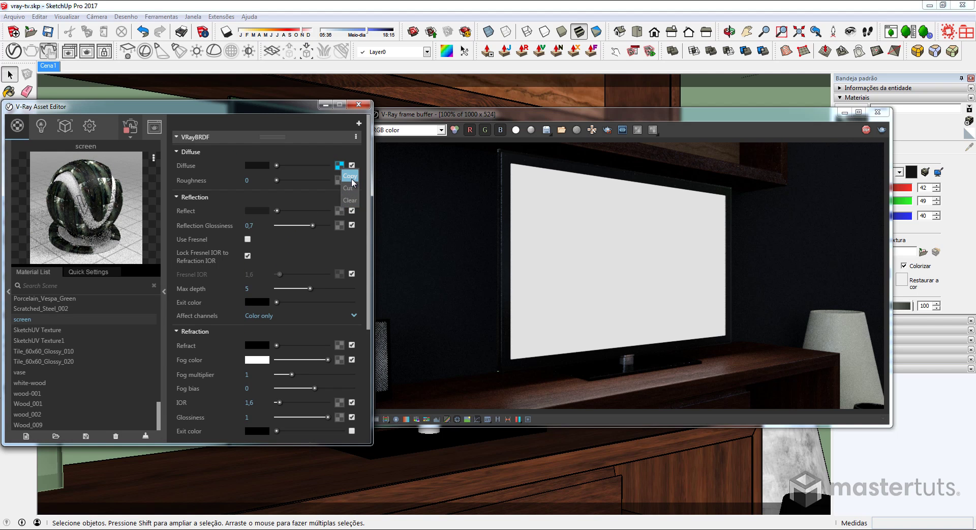
pyautogui.click(350, 176)
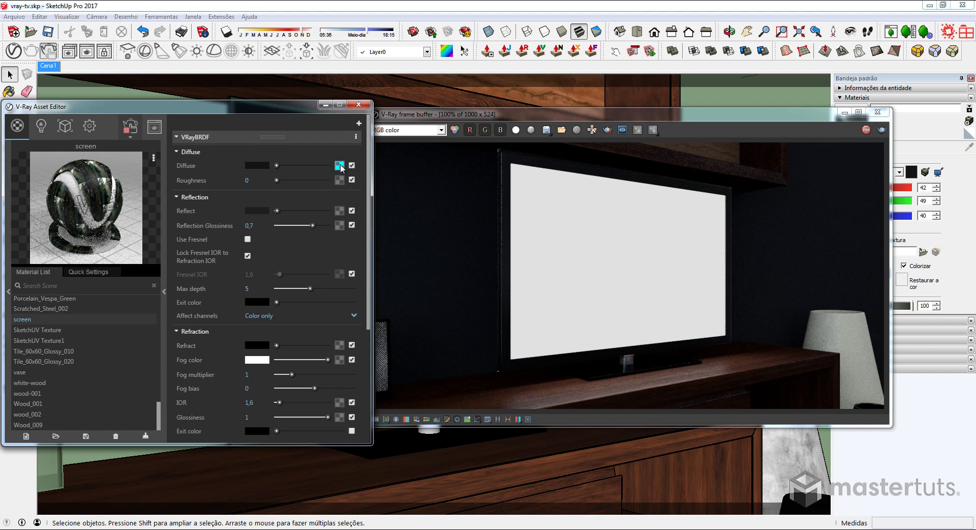
pyautogui.click(41, 126)
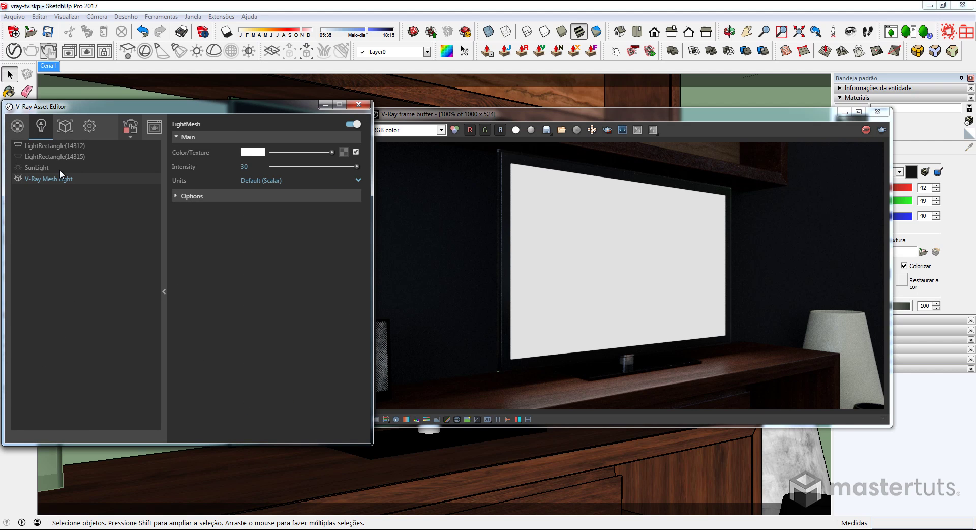
# - Paste the movie still into the mesh light's colour, set intensity 40, and stop the interactive render
pyautogui.rightClick(340, 150)
pyautogui.click(330, 159)
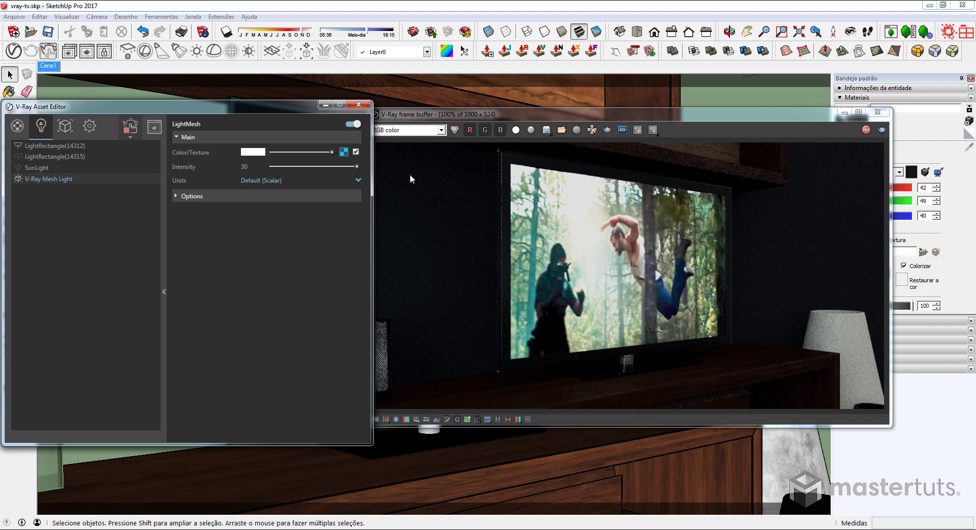
pyautogui.moveTo(357, 167); pyautogui.dragTo(297, 166)
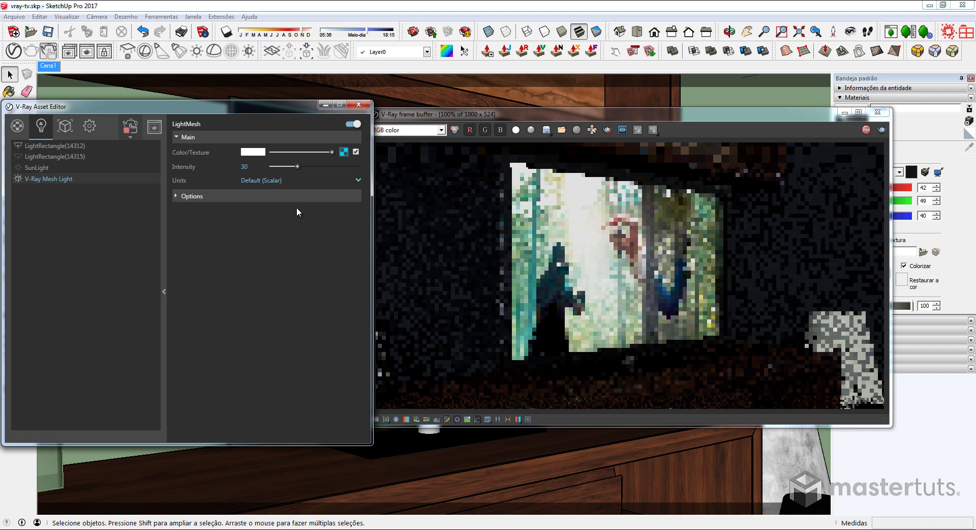
pyautogui.doubleClick(245, 166)
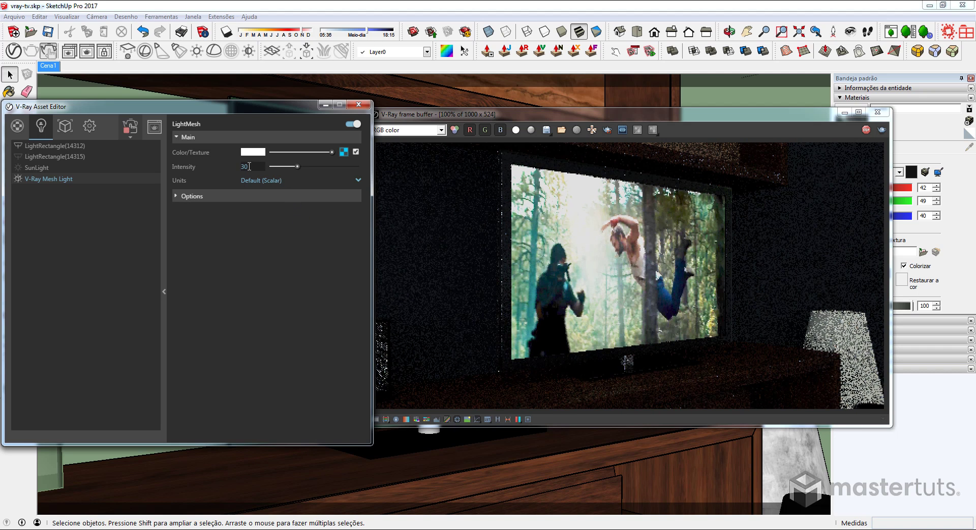
pyautogui.write('40')
pyautogui.click(463, 228)
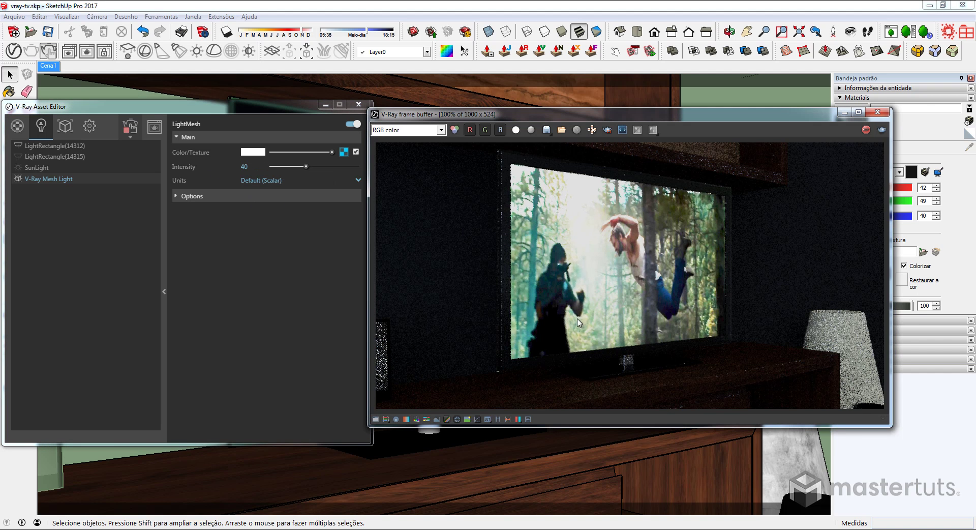
pyautogui.click(867, 130)
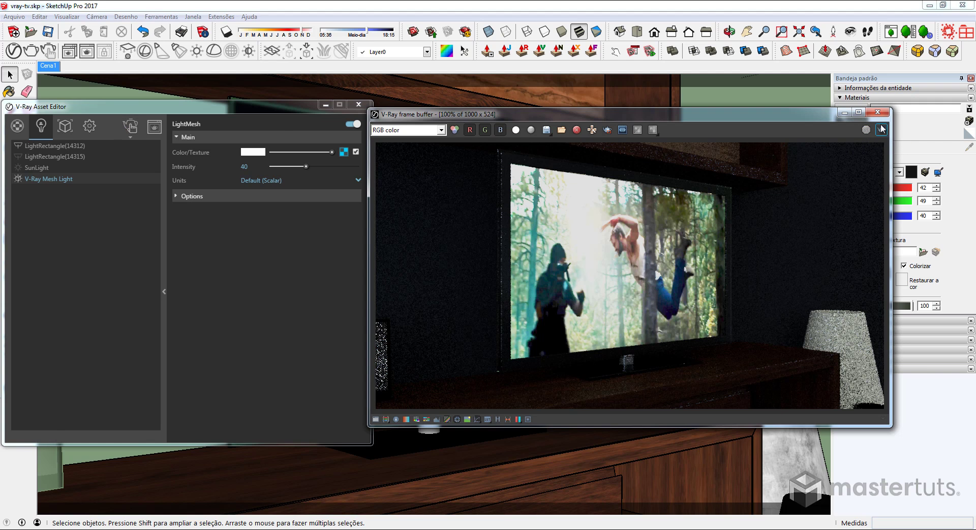
pyautogui.click(17, 126)
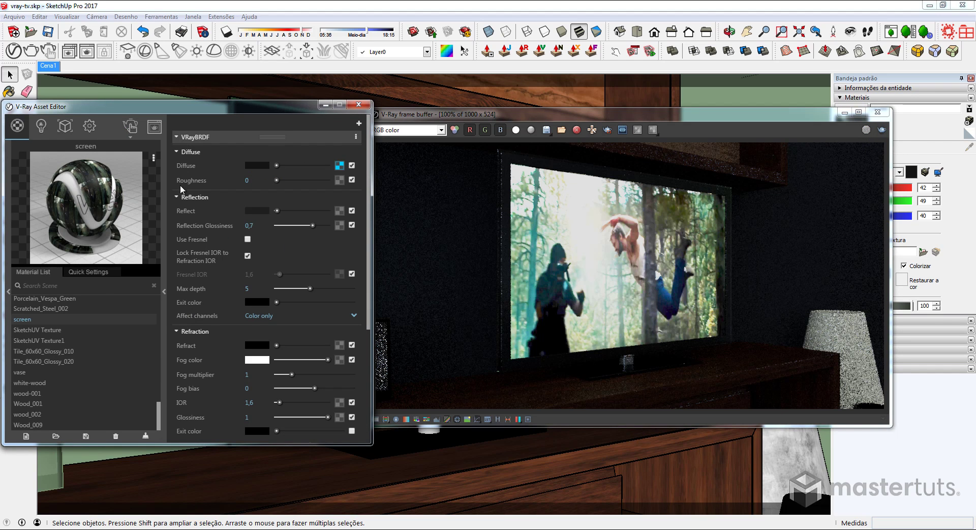
# - Switch off Interactive and Progressive in V-Ray's renderer settings
pyautogui.click(90, 126)
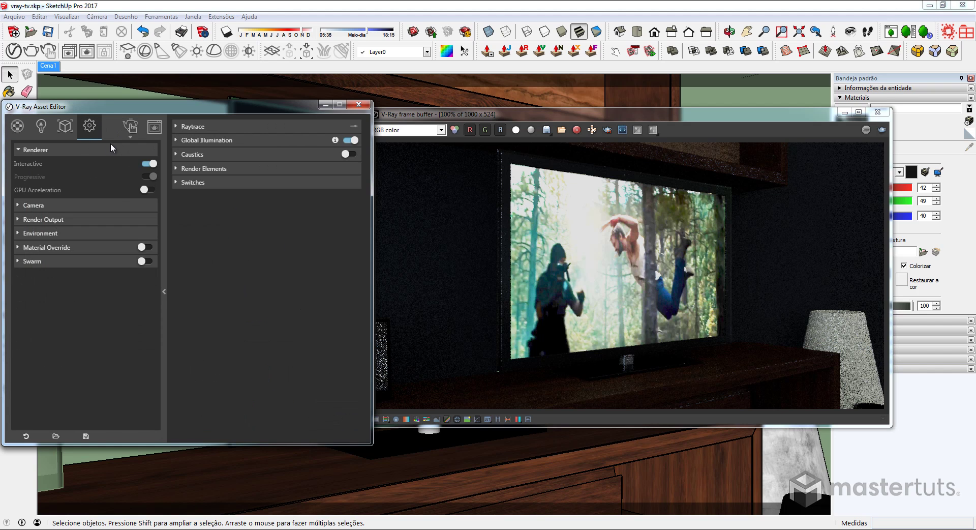
pyautogui.click(146, 164)
pyautogui.click(146, 176)
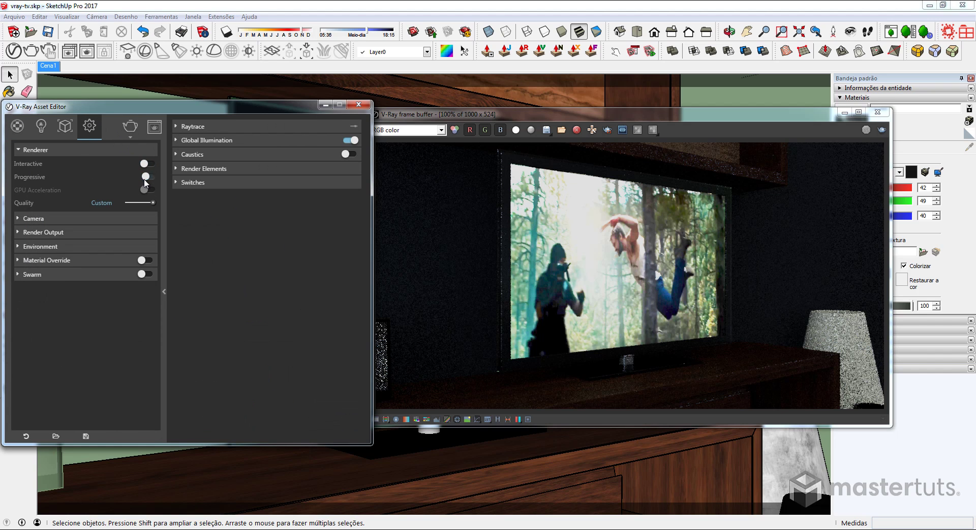